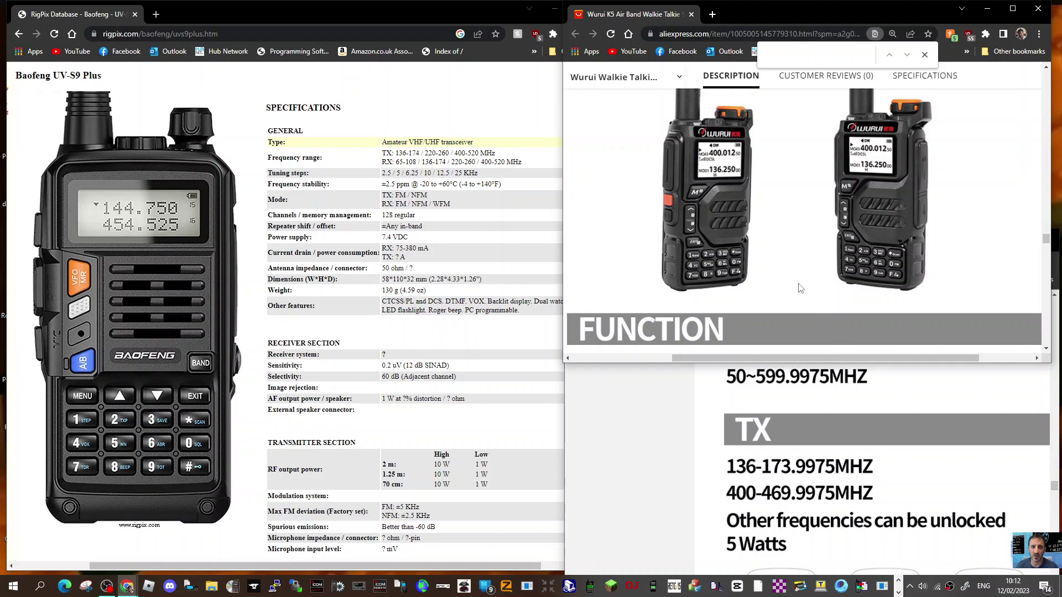
scroll(847, 294, "down", 1)
scroll(846, 293, "down", 3)
scroll(846, 293, "down", 3)
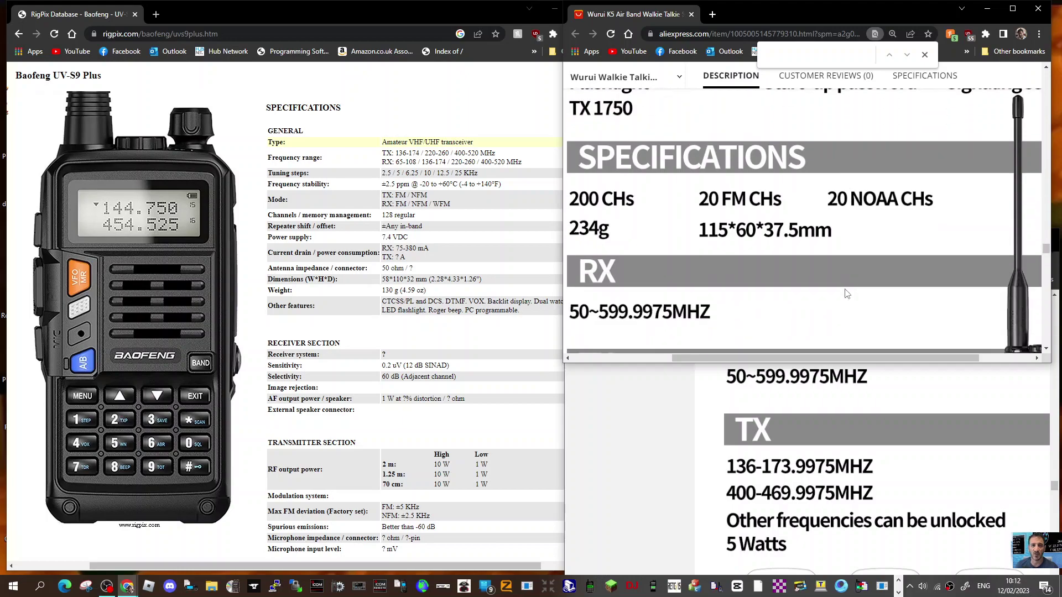
scroll(846, 294, "up", 5)
scroll(847, 293, "down", 5)
scroll(847, 294, "down", 3)
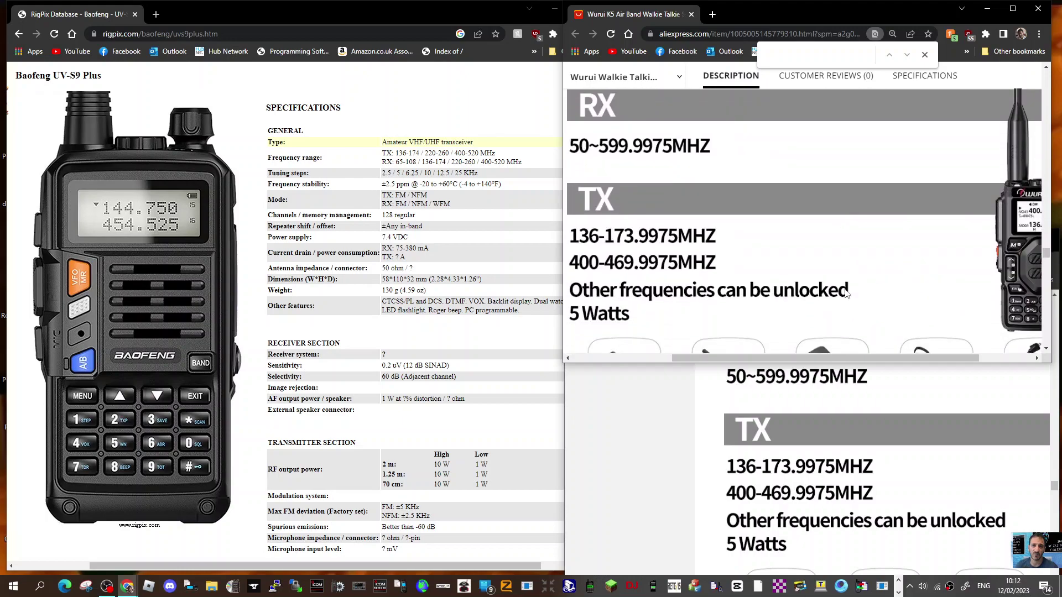
scroll(846, 293, "down", 2)
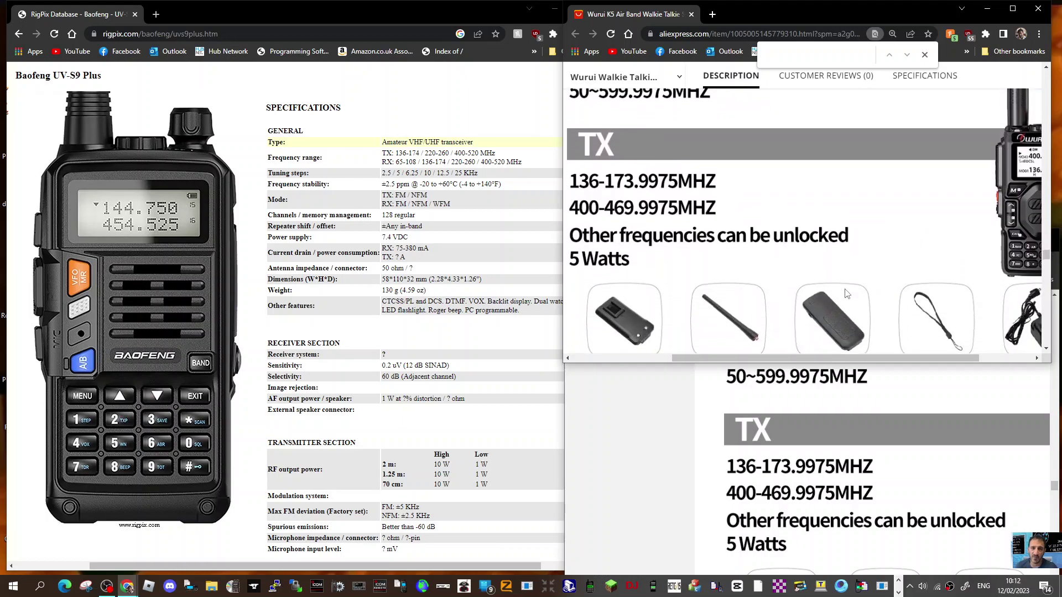
scroll(847, 293, "up", 3)
scroll(846, 293, "up", 4)
scroll(844, 289, "down", 1)
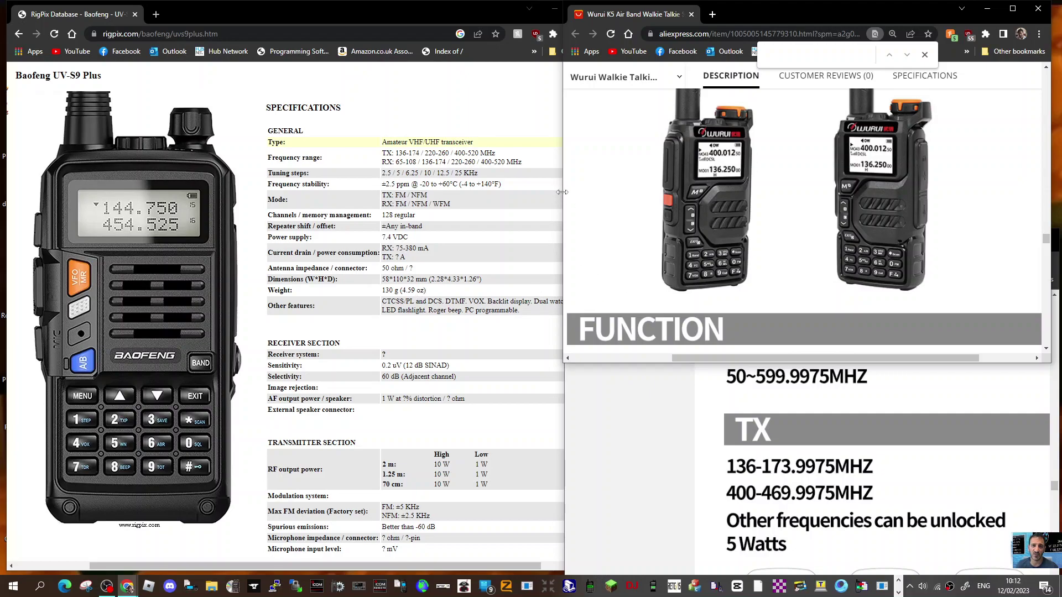
Step: Widen both AliExpress listing windows leftward over the RigPix table, then bring the upper one to front
left_click_drag(562, 193, 502, 196)
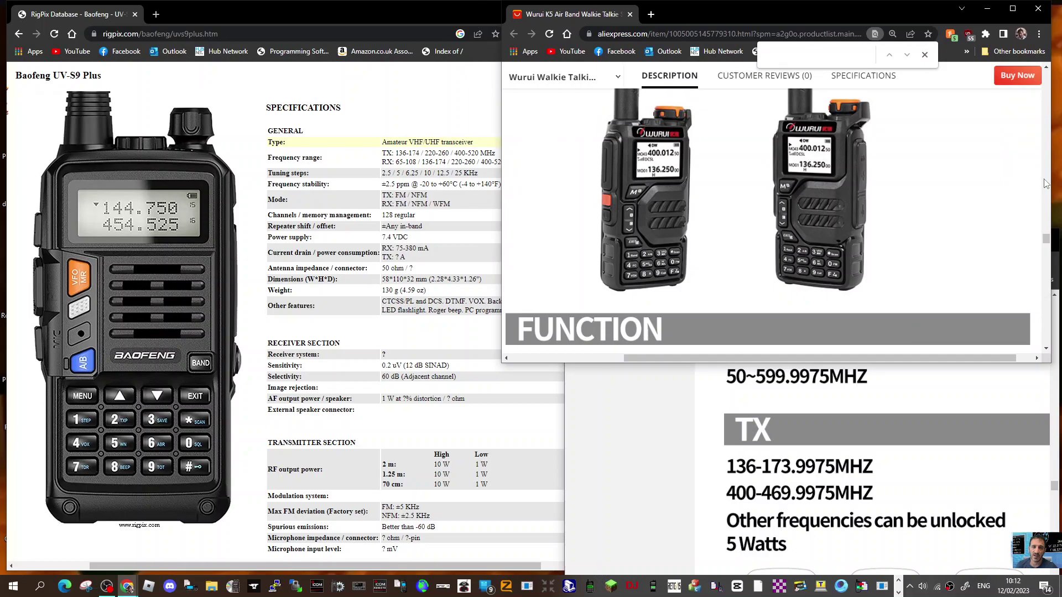
left_click_drag(1044, 183, 1059, 184)
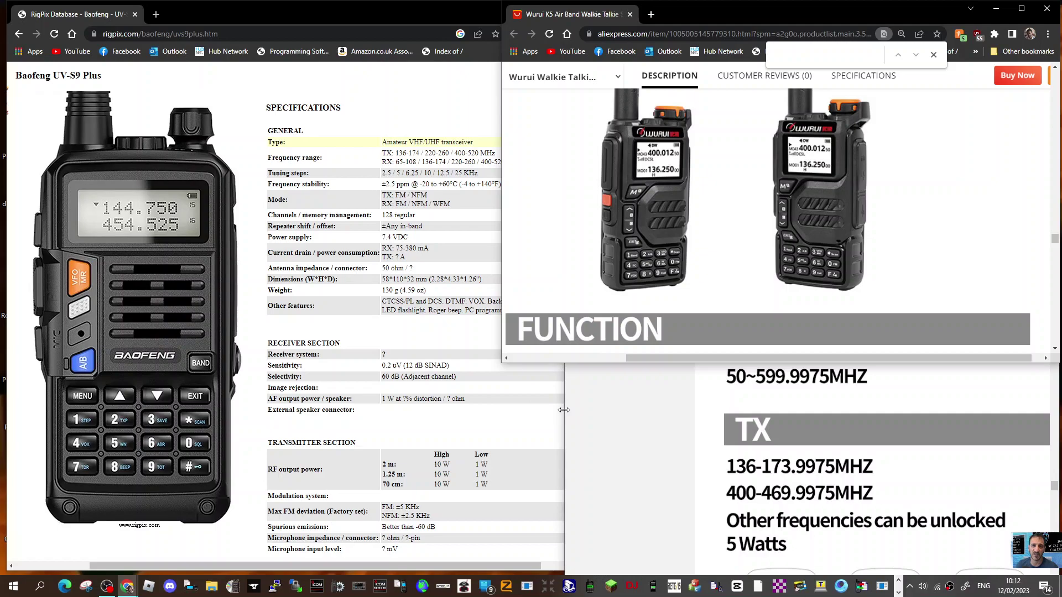
left_click_drag(565, 411, 503, 410)
left_click(659, 265)
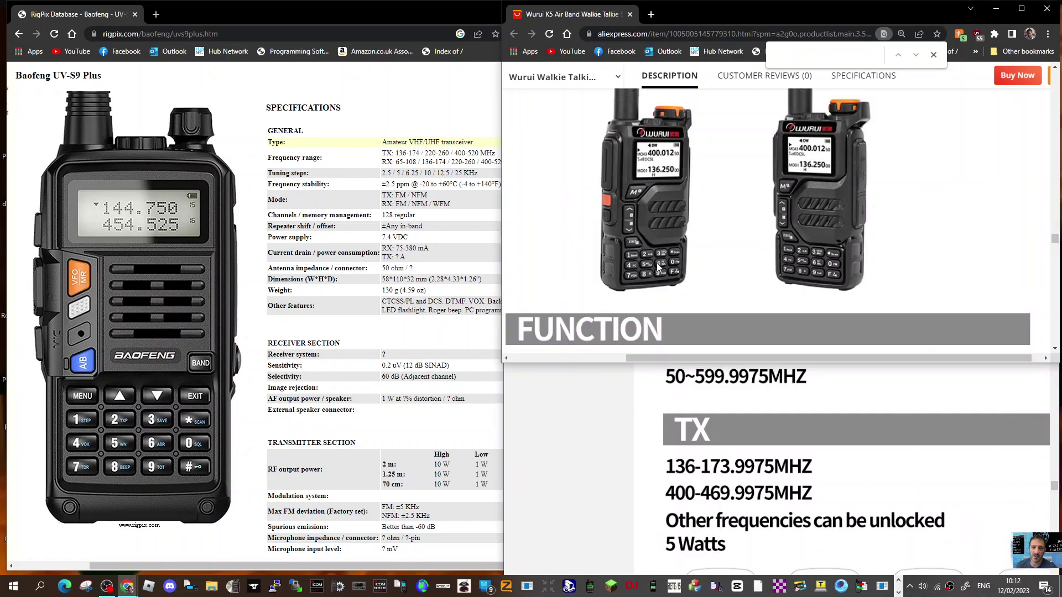